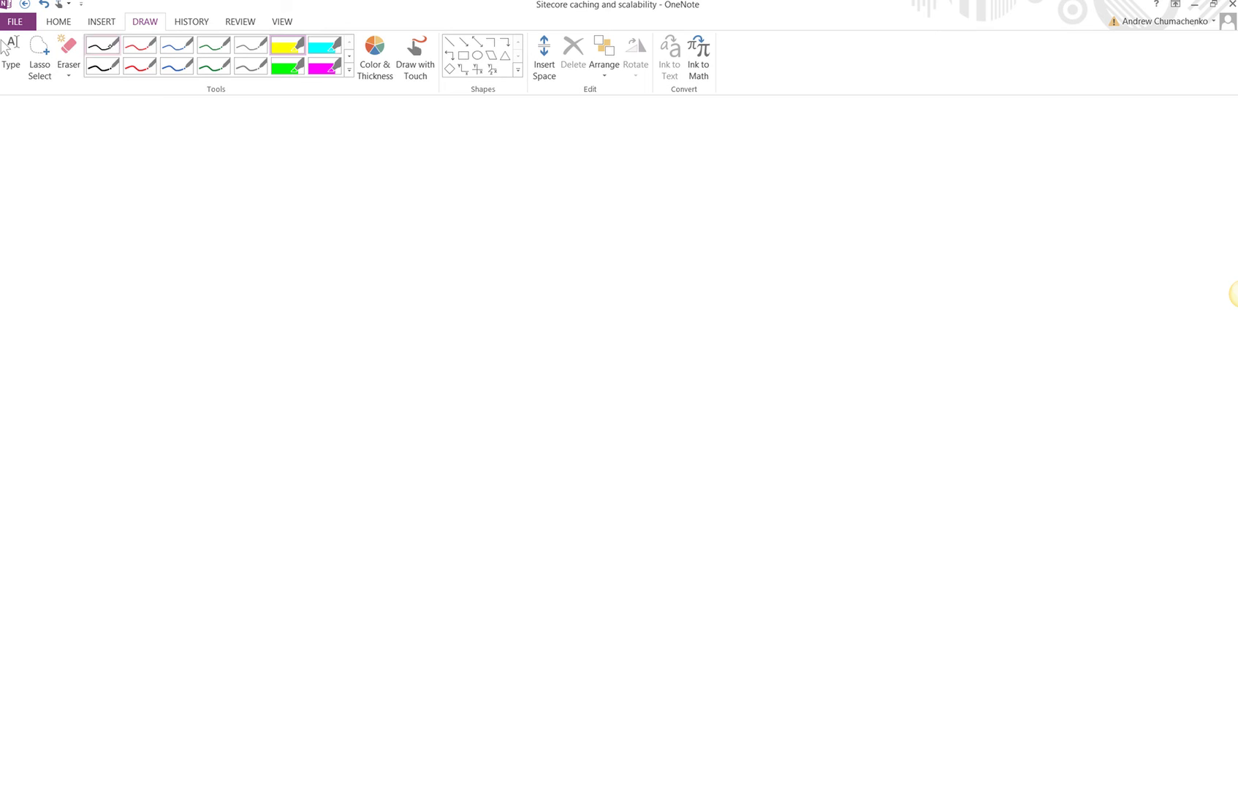
Expand the Draw tab's pen gallery to show every favourite and built-in pen
{"action": "left_click", "coordinate": [349, 70]}
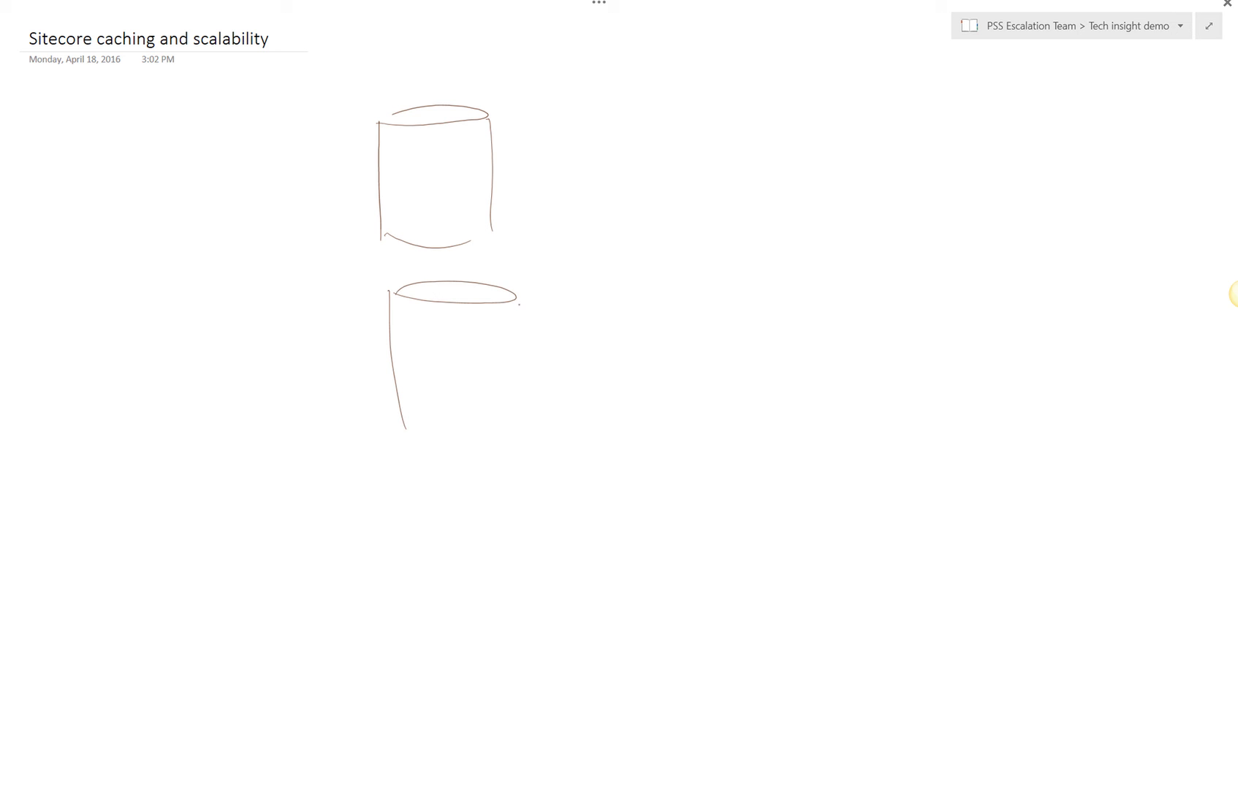
Sketch the second and third database cylinders below the first one
{"action": "left_click_drag", "start_coordinate": [518, 305], "coordinate": [521, 414]}
{"action": "left_click_drag", "start_coordinate": [410, 417], "coordinate": [516, 417]}
{"action": "left_click", "coordinate": [417, 502]}
{"action": "left_click_drag", "start_coordinate": [386, 496], "coordinate": [396, 500]}
{"action": "mouse_move", "coordinate": [401, 488]}
{"action": "left_mouse_down"}
{"action": "mouse_move", "coordinate": [418, 638]}
{"action": "mouse_move", "coordinate": [424, 486]}
{"action": "left_mouse_up"}
{"action": "left_click_drag", "start_coordinate": [538, 491], "coordinate": [553, 623]}
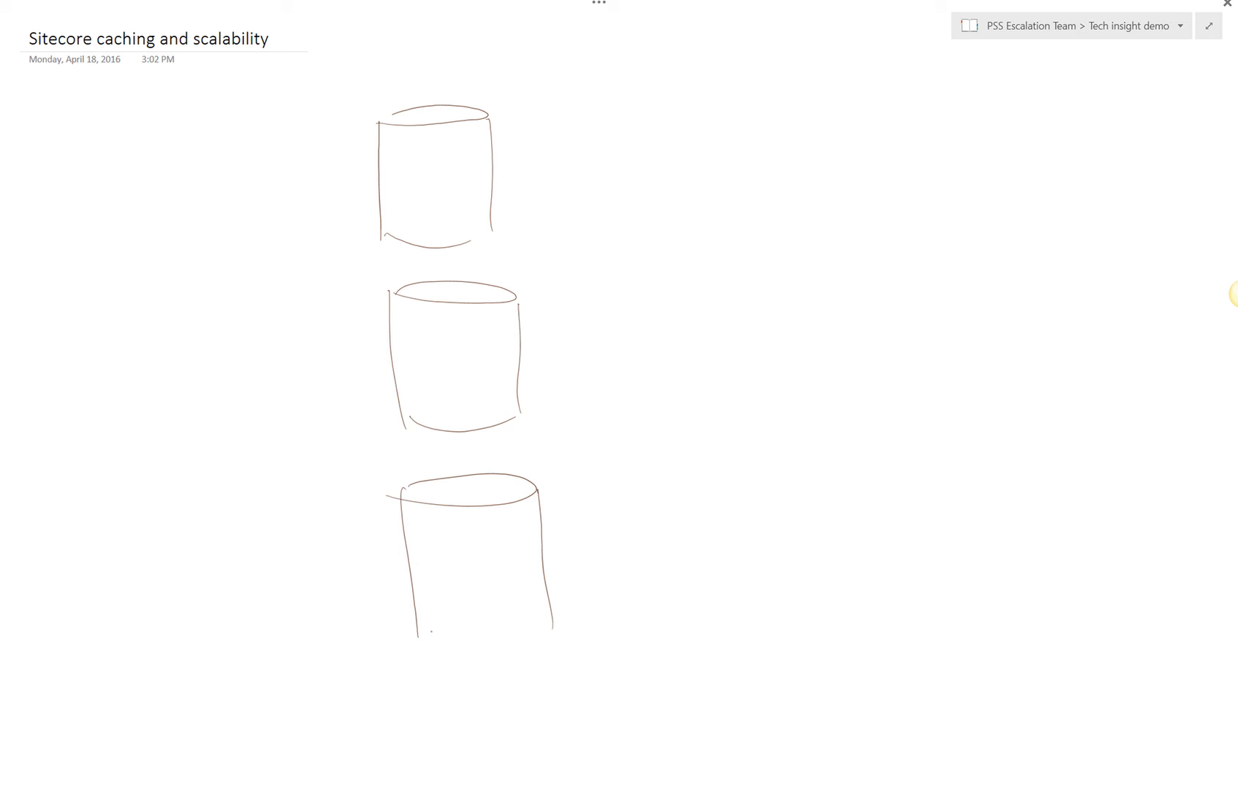
{"action": "left_click_drag", "start_coordinate": [412, 635], "coordinate": [554, 626]}
Handwrite core, master and web inside the three cylinders, top to bottom
{"action": "left_click_drag", "start_coordinate": [411, 138], "coordinate": [436, 137]}
{"action": "left_click_drag", "start_coordinate": [432, 316], "coordinate": [488, 314]}
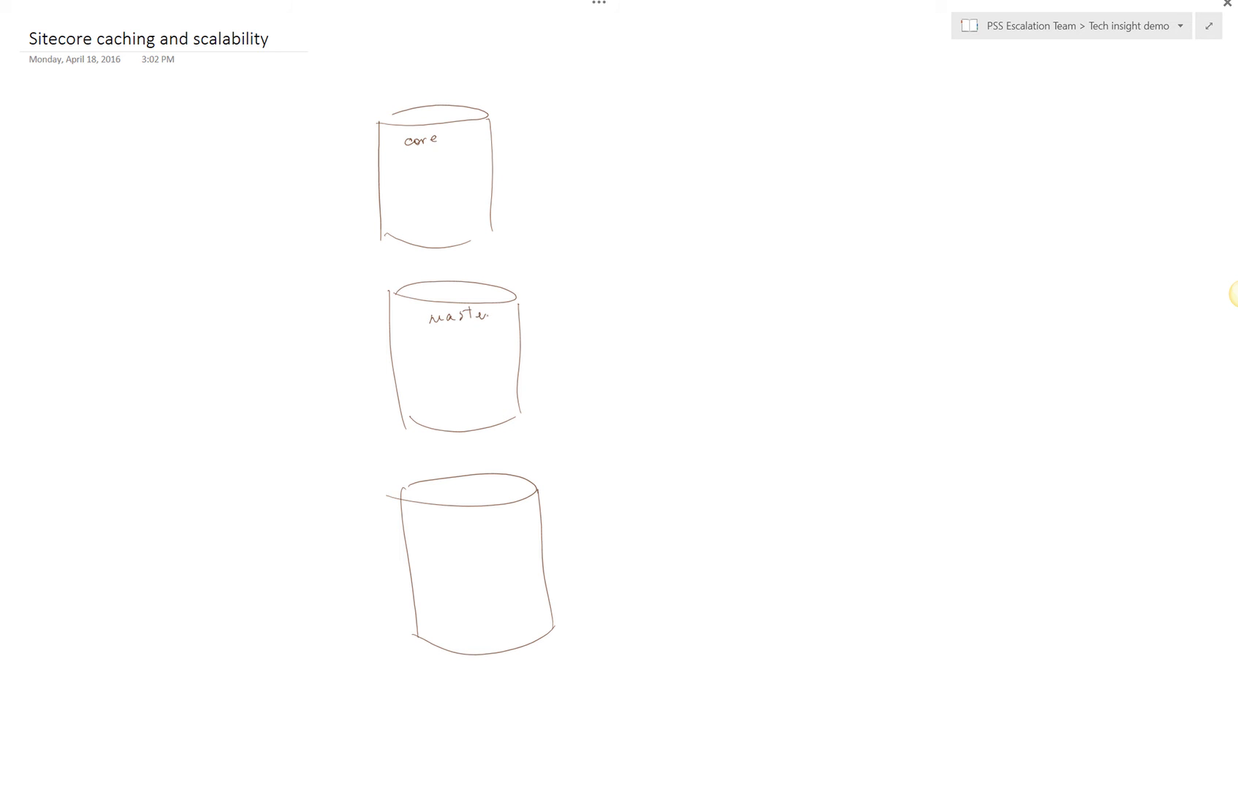
{"action": "left_click_drag", "start_coordinate": [460, 515], "coordinate": [471, 516]}
{"action": "left_click_drag", "start_coordinate": [474, 514], "coordinate": [487, 512]}
{"action": "left_click_drag", "start_coordinate": [490, 504], "coordinate": [500, 513]}
Leave Full Page View and choose a red pen from the pen gallery
{"action": "key", "text": "F11"}
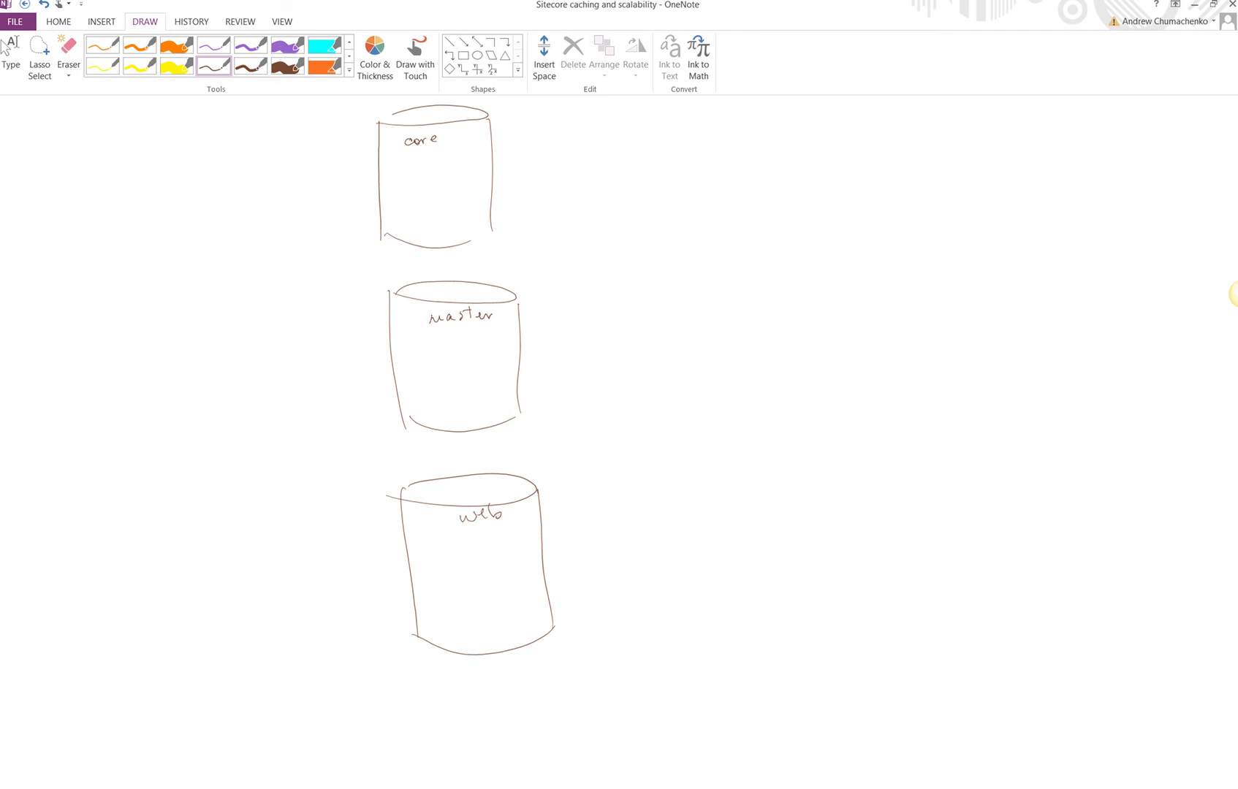
{"action": "left_click", "coordinate": [349, 70]}
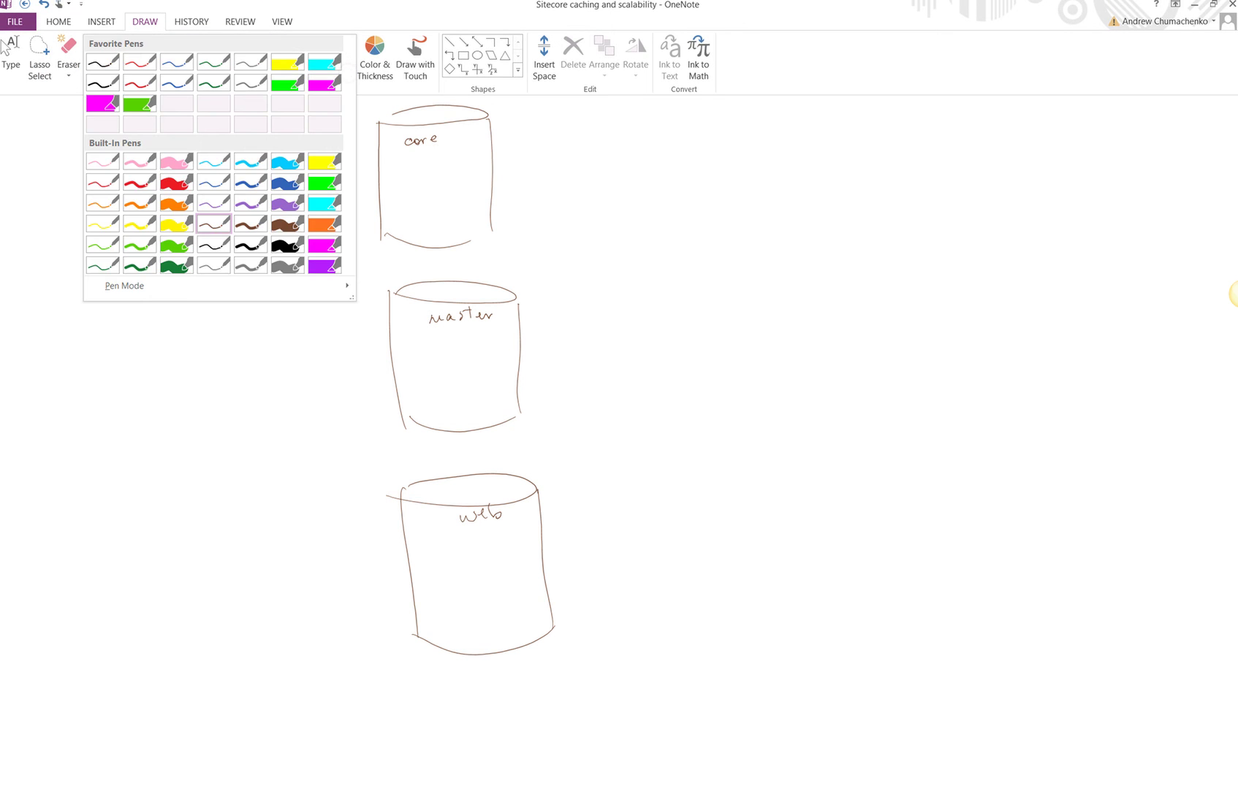
{"action": "left_click", "coordinate": [139, 82]}
Draw a red rectangle at the top left, then return to Full Page View
{"action": "left_click_drag", "start_coordinate": [54, 103], "coordinate": [58, 253]}
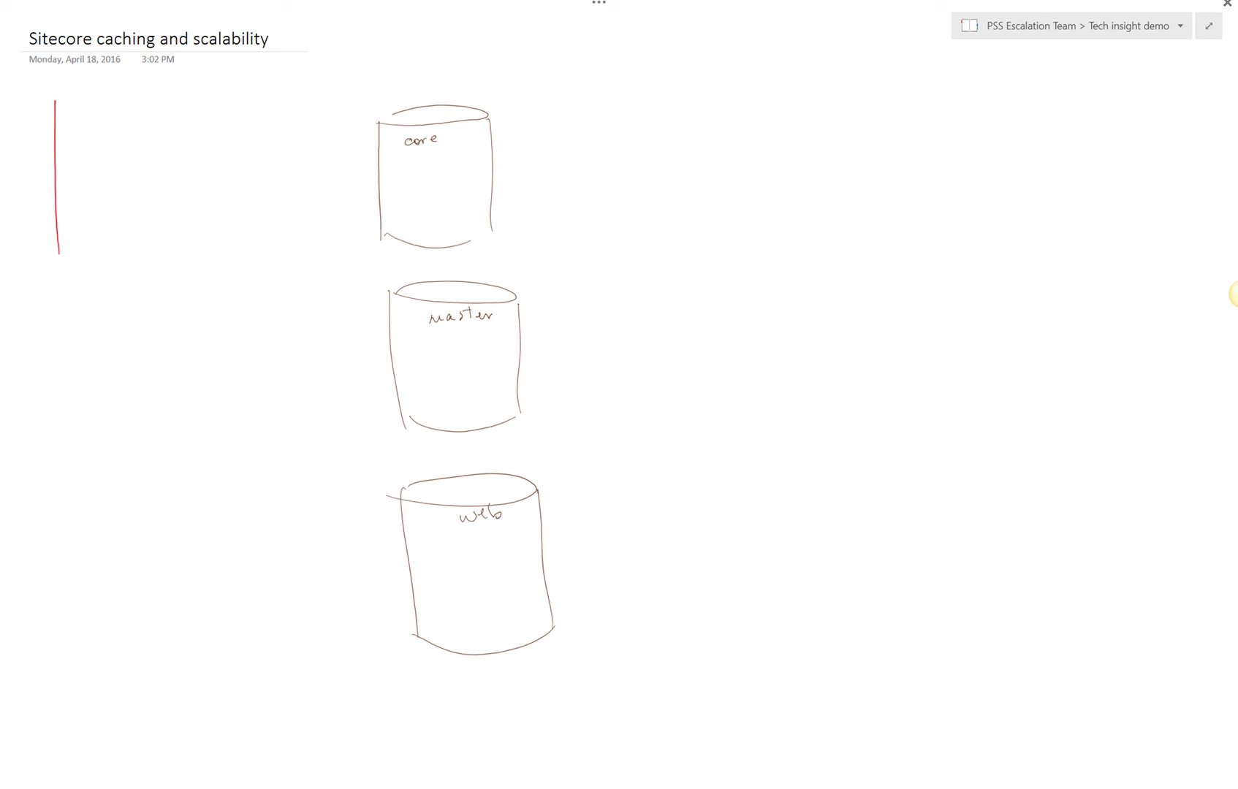
{"action": "mouse_move", "coordinate": [56, 95]}
{"action": "left_mouse_down"}
{"action": "mouse_move", "coordinate": [200, 95]}
{"action": "mouse_move", "coordinate": [195, 247]}
{"action": "left_mouse_up"}
{"action": "mouse_move", "coordinate": [55, 262]}
{"action": "left_mouse_down"}
{"action": "mouse_move", "coordinate": [153, 263]}
{"action": "mouse_move", "coordinate": [205, 247]}
{"action": "left_mouse_up"}
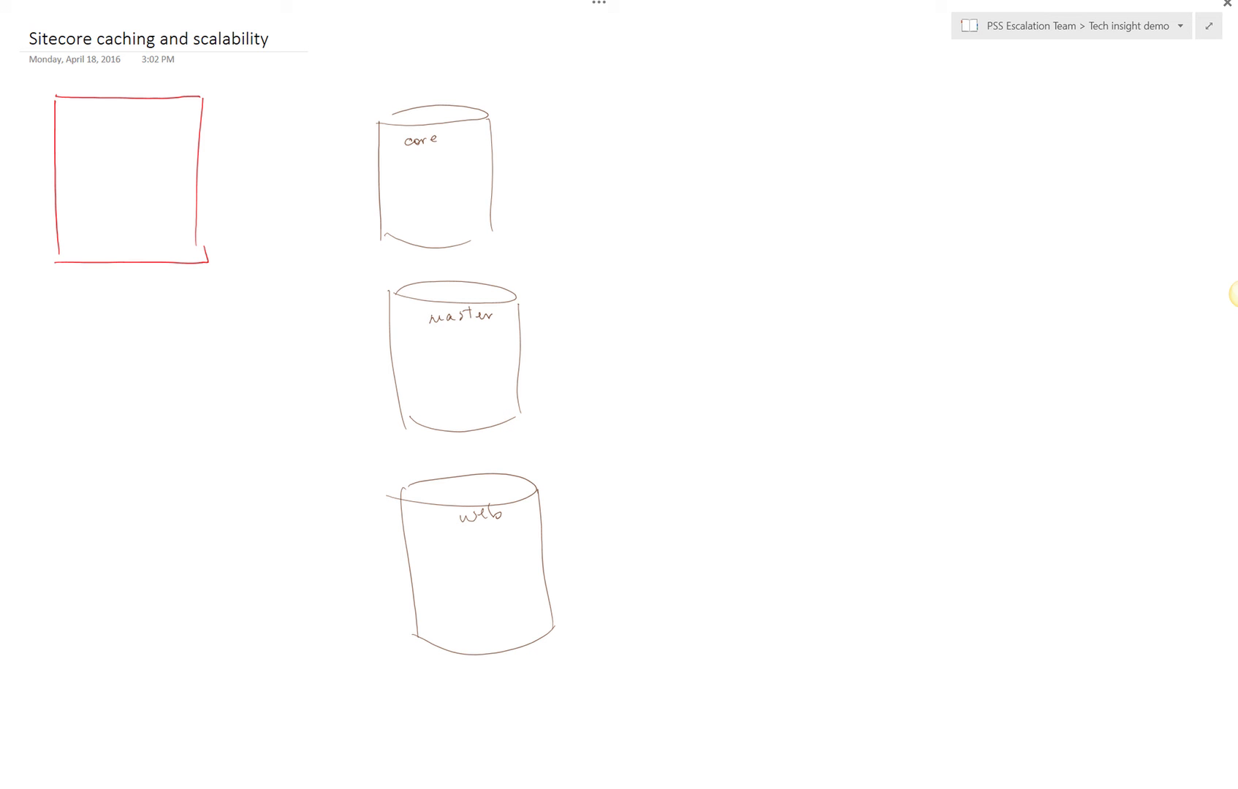
{"action": "key", "text": "F11"}
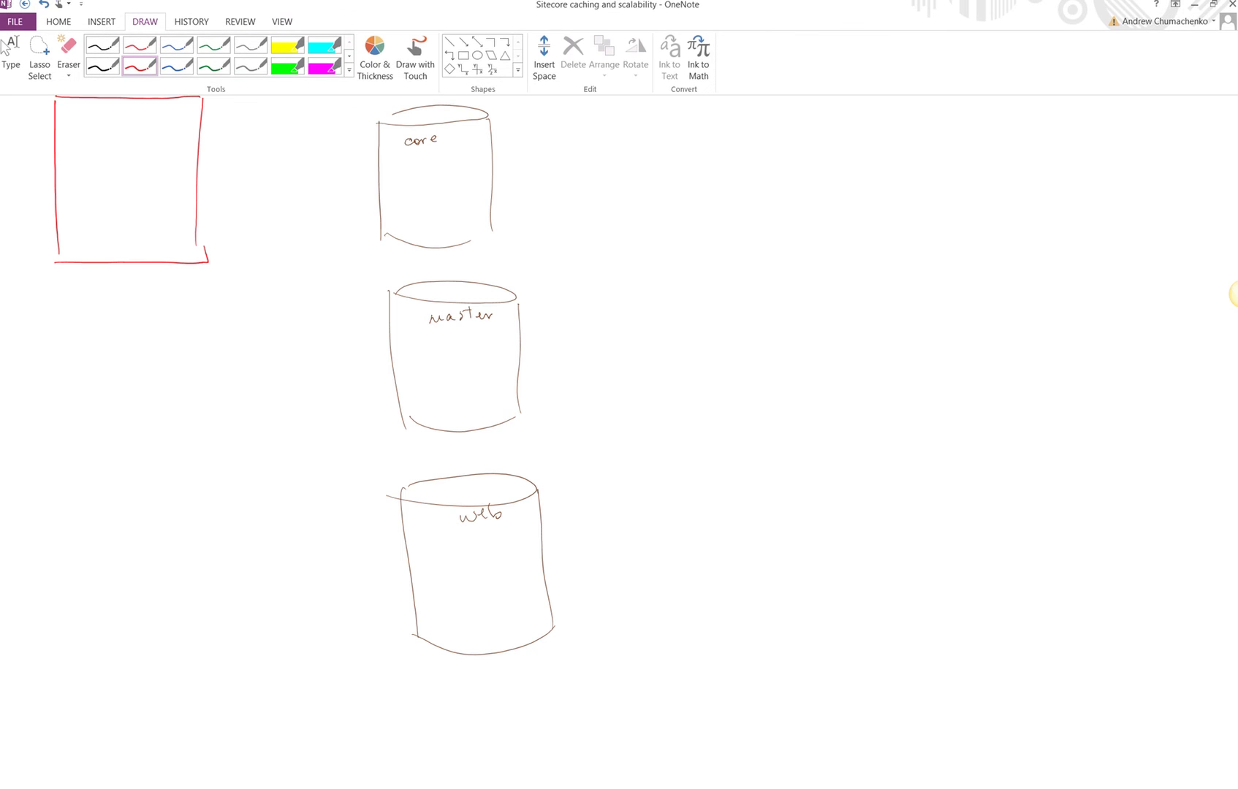
{"action": "key", "text": "F11"}
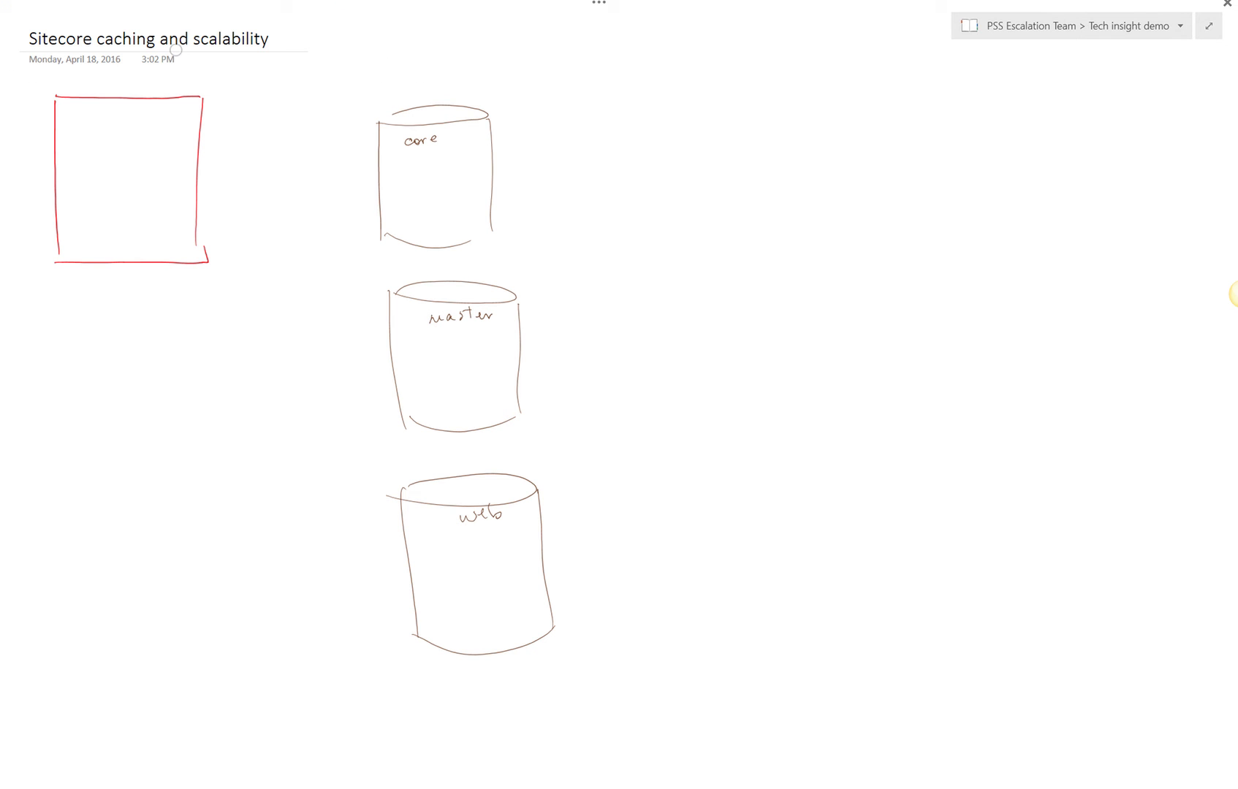
Draw the first blue vertical divider inside the red box
{"action": "left_click_drag", "start_coordinate": [133, 117], "coordinate": [136, 253]}
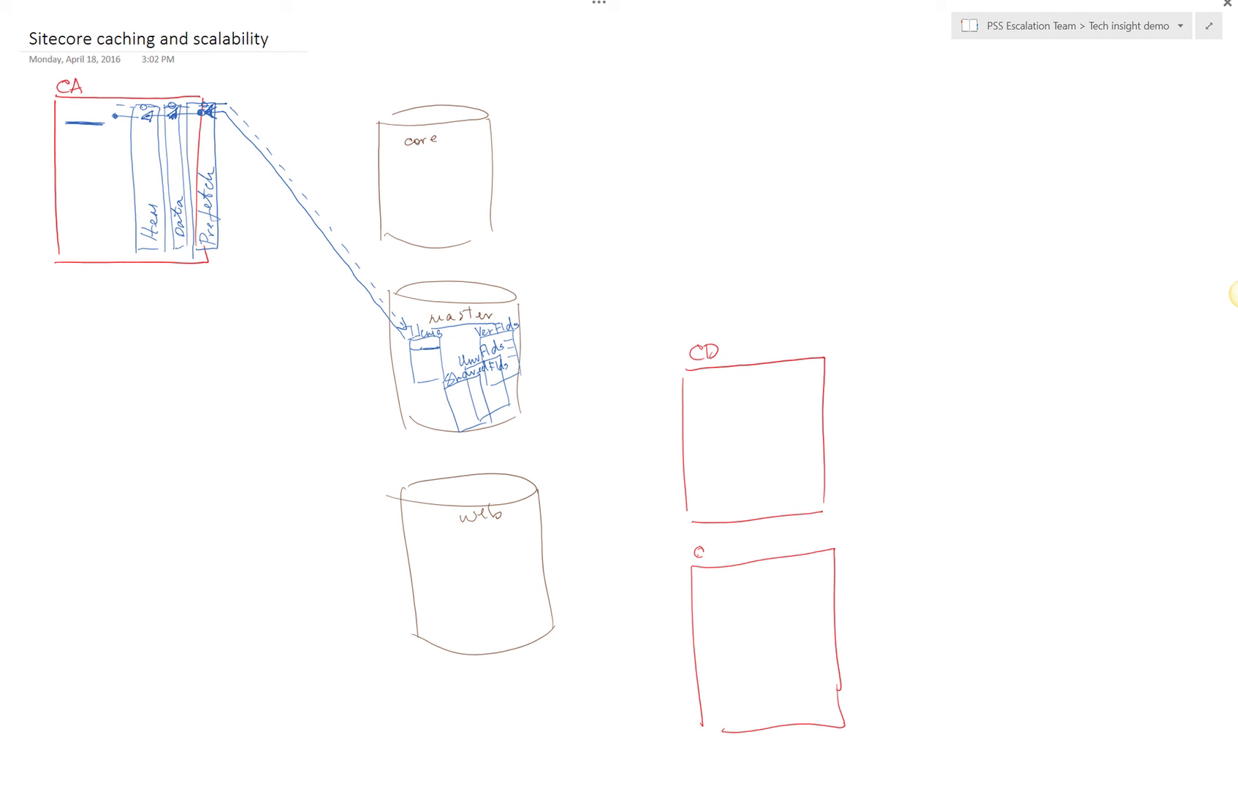
Finish writing CD above the lower red box
{"action": "left_click_drag", "start_coordinate": [709, 553], "coordinate": [711, 559]}
Exit Full Page View and return to it after reaching the drawing tools
{"action": "key", "text": "F11"}
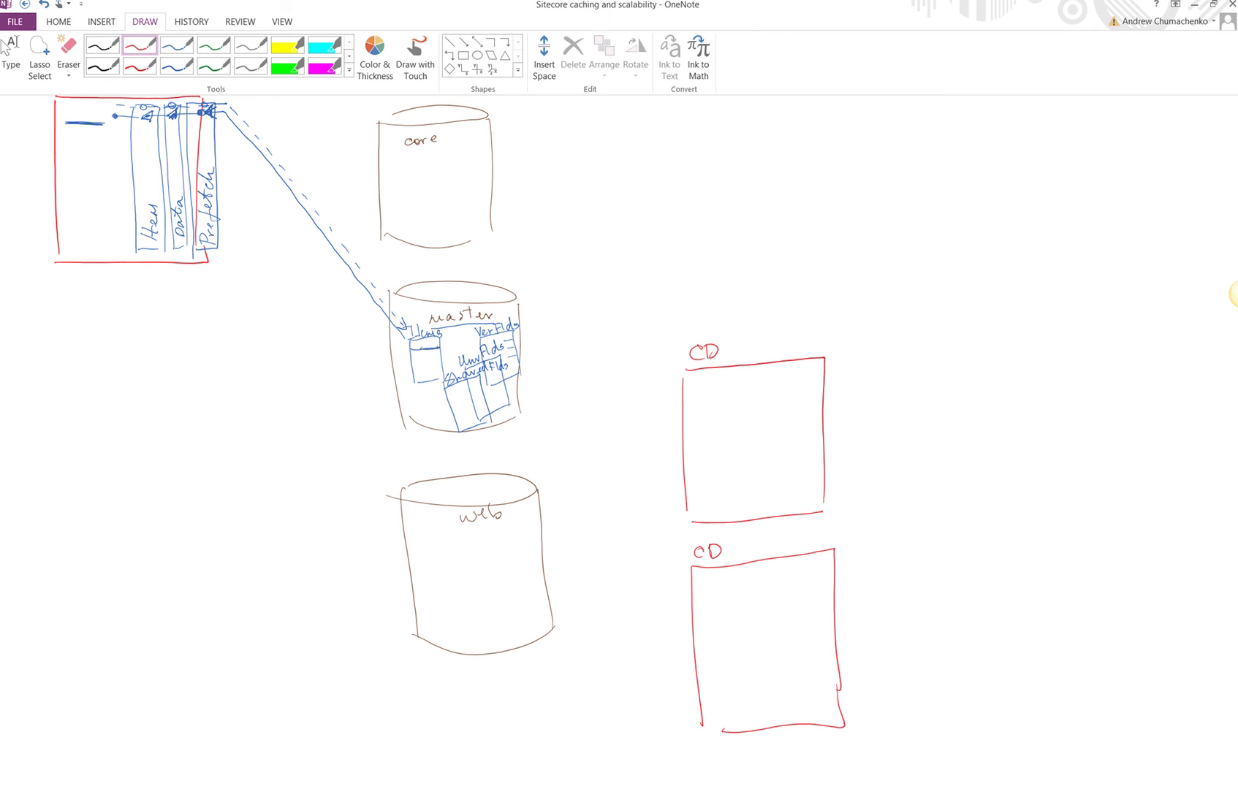
{"action": "key", "text": "F11"}
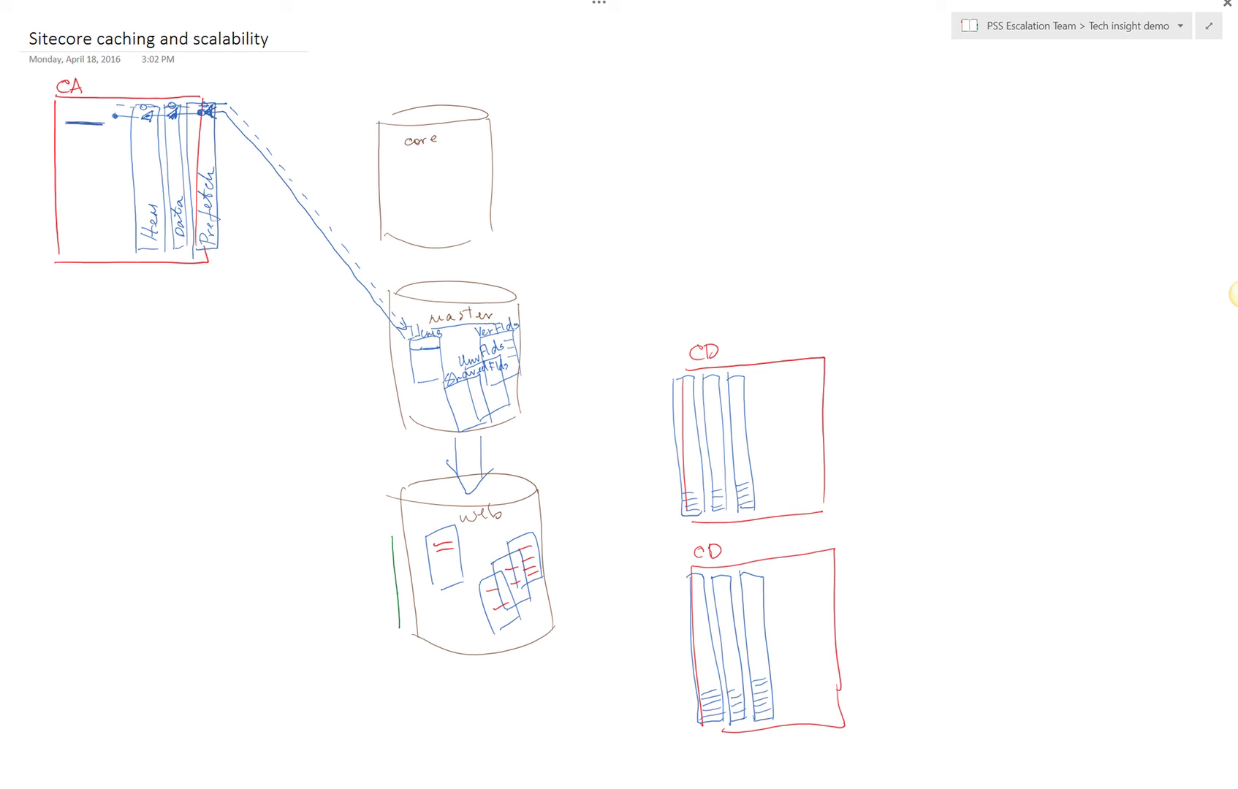
Close the green event-queue box and bring back the drawing tools to change pens
{"action": "mouse_move", "coordinate": [394, 535]}
{"action": "left_mouse_down"}
{"action": "mouse_move", "coordinate": [424, 555]}
{"action": "mouse_move", "coordinate": [431, 623]}
{"action": "mouse_move", "coordinate": [401, 628]}
{"action": "left_mouse_up"}
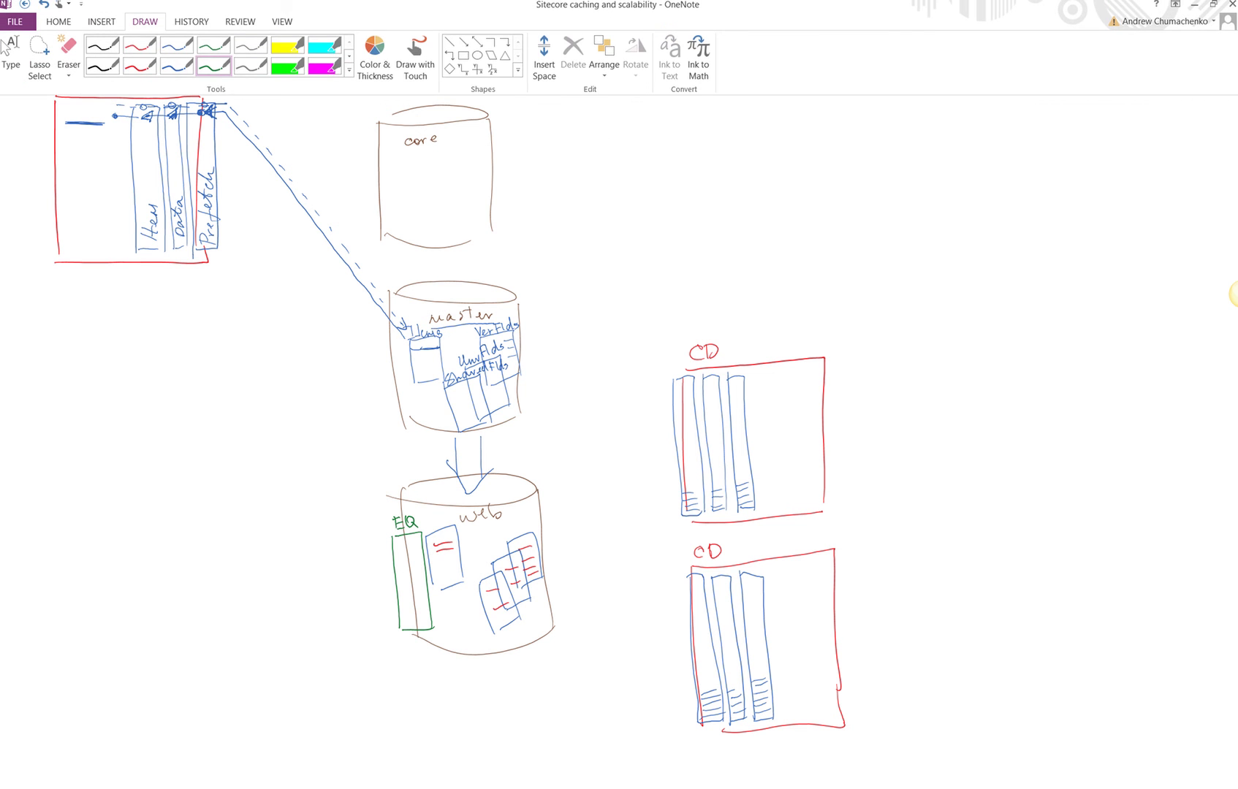
{"action": "left_click", "coordinate": [181, 70]}
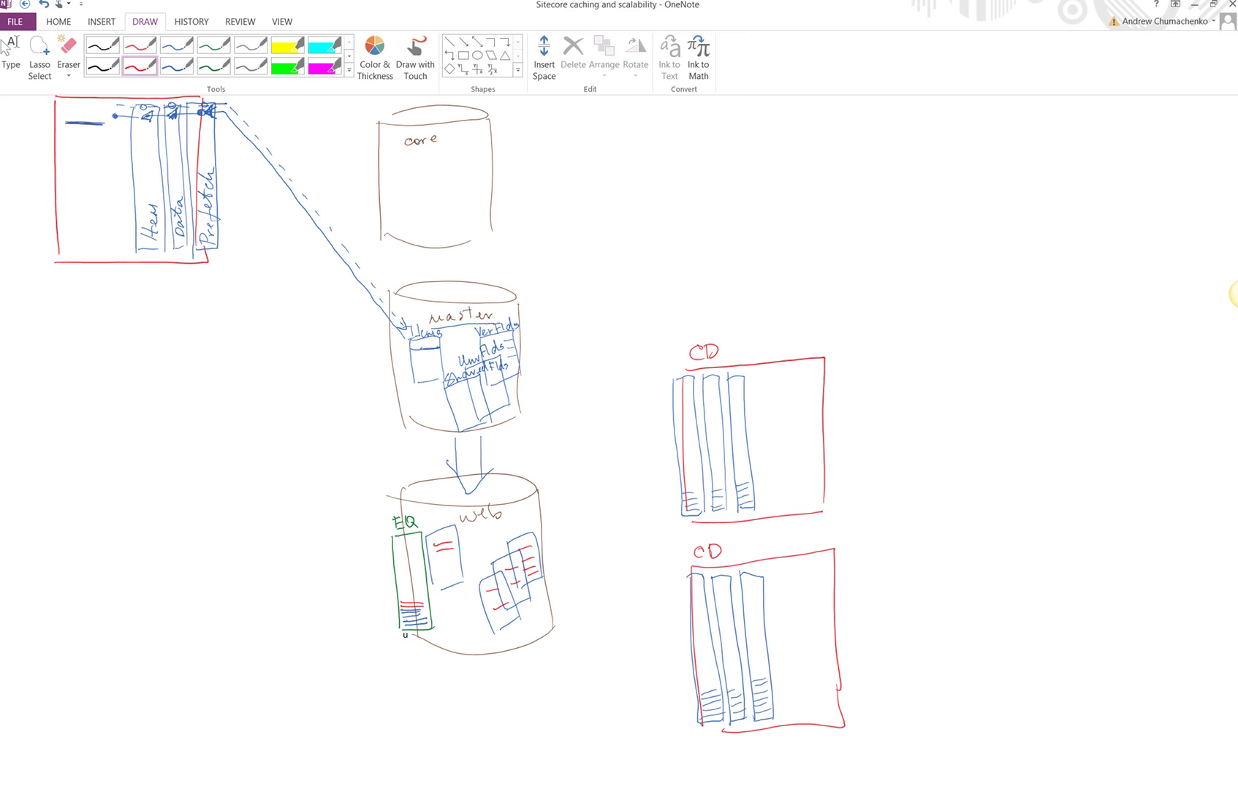
Enter Full Page View to annotate the EQ box with the Prop. table, then exit it
{"action": "key", "text": "F11"}
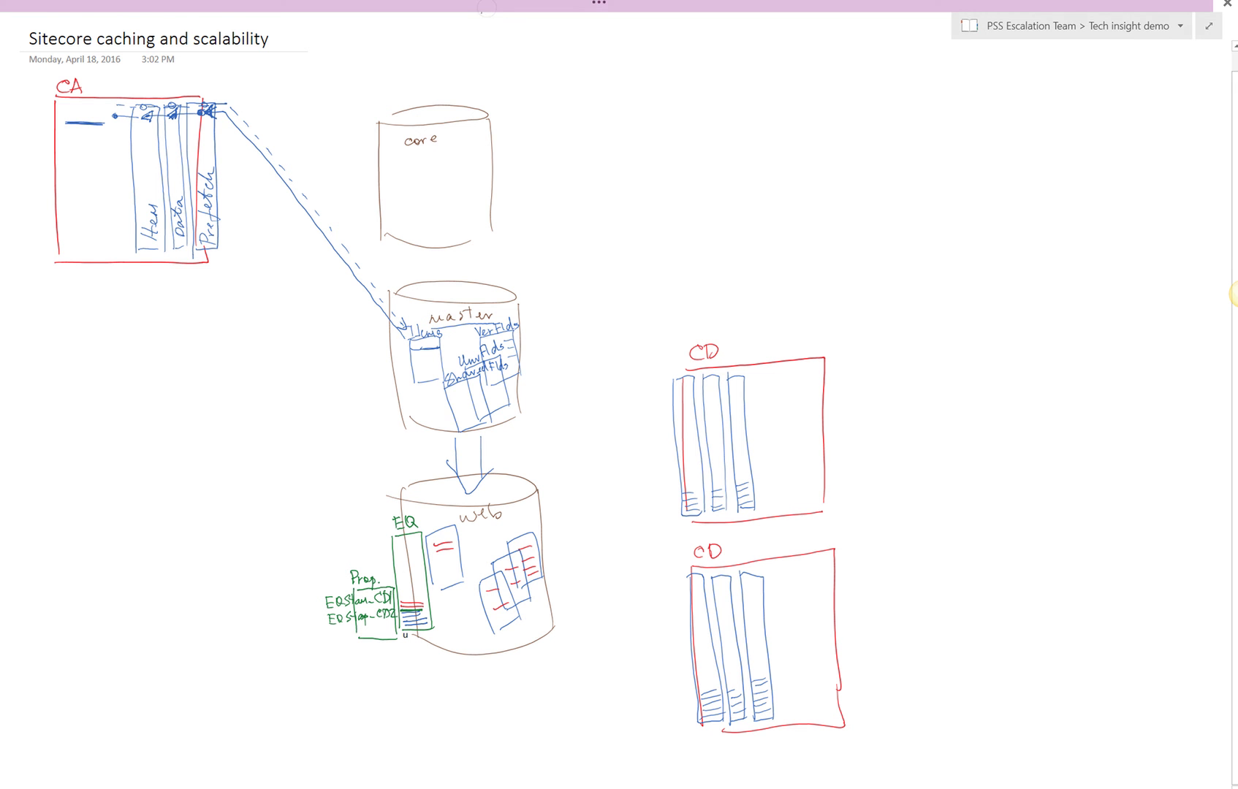
{"action": "key", "text": "F11"}
{"action": "key", "text": "F11"}
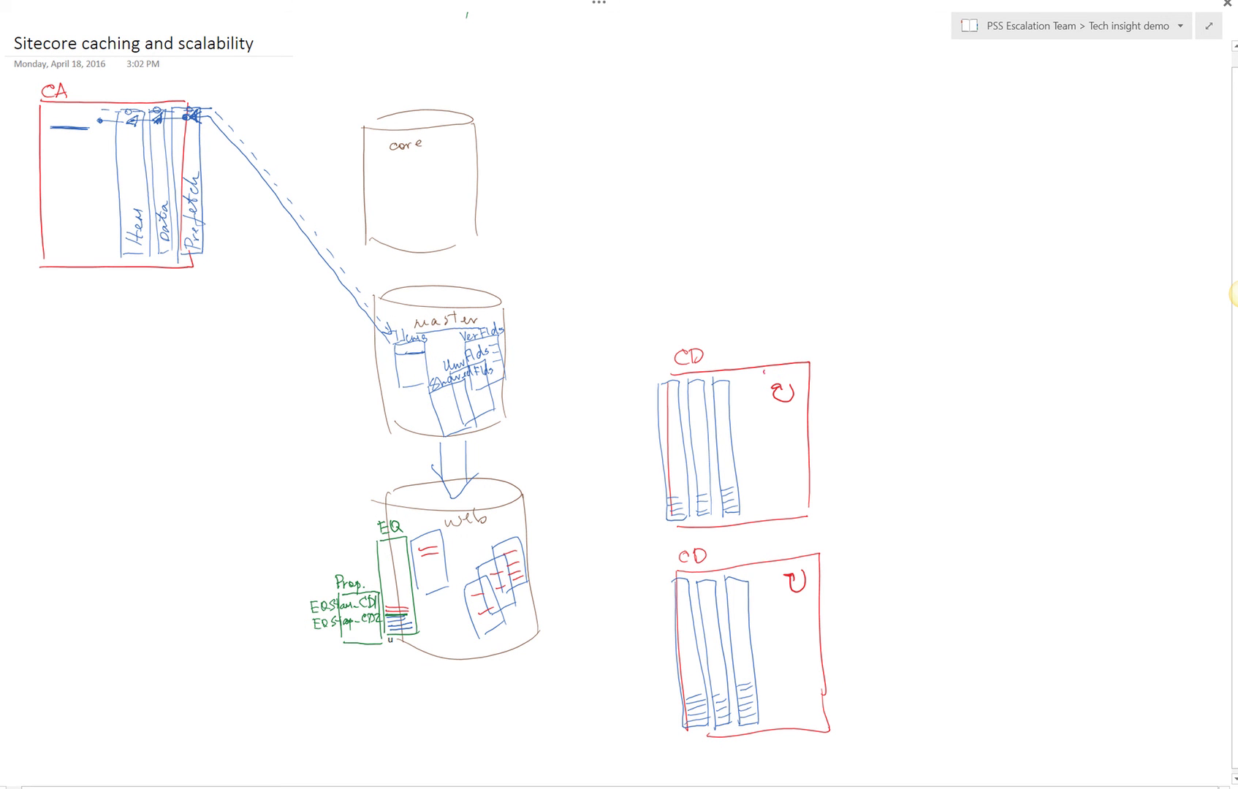
Write 2sec above both CD polling arrows and cross out entries in the upper CD's caches
{"action": "left_click", "coordinate": [777, 381]}
{"action": "left_click_drag", "start_coordinate": [763, 368], "coordinate": [797, 381]}
{"action": "mouse_move", "coordinate": [779, 562]}
{"action": "left_mouse_down"}
{"action": "mouse_move", "coordinate": [785, 574]}
{"action": "mouse_move", "coordinate": [806, 565]}
{"action": "left_mouse_up"}
{"action": "left_click_drag", "start_coordinate": [673, 512], "coordinate": [684, 505]}
{"action": "left_click_drag", "start_coordinate": [701, 496], "coordinate": [708, 506]}
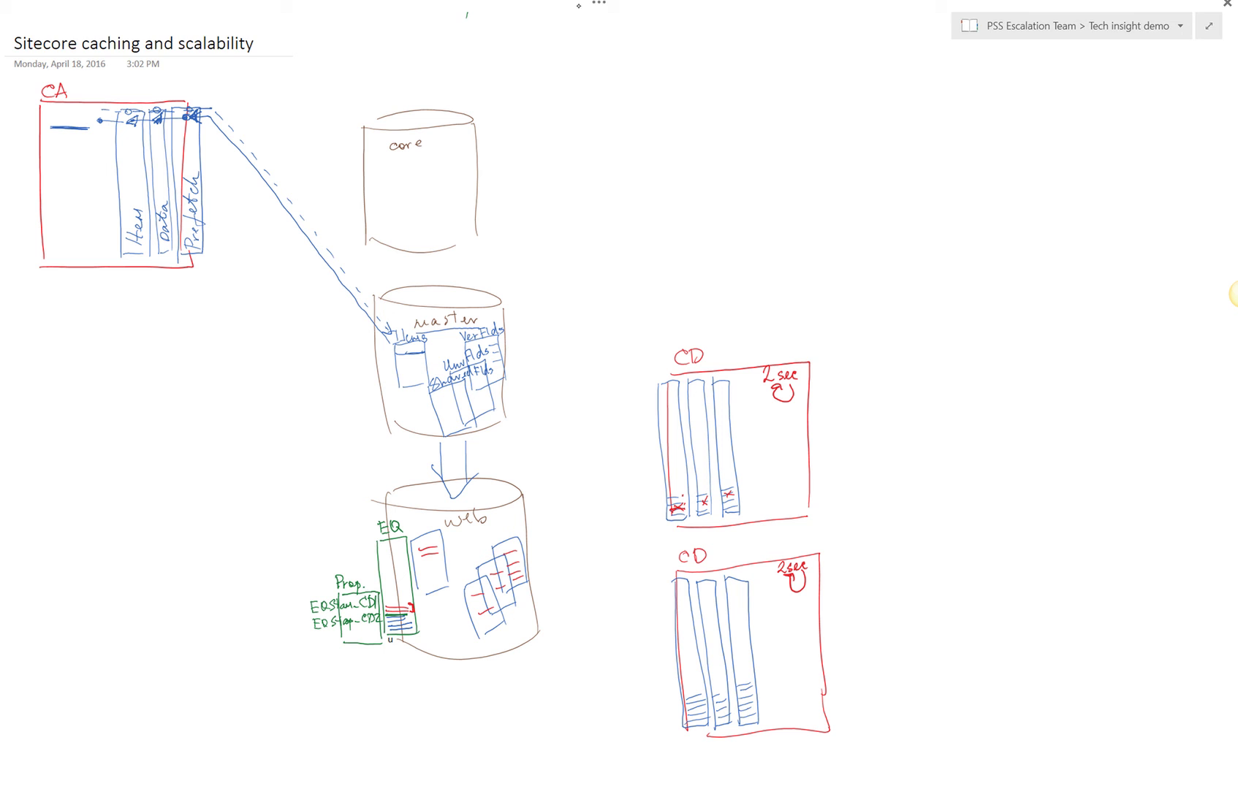
With green ink, outline the upper CD's first cache column and write 4-6GB above it
{"action": "left_click", "coordinate": [599, 3]}
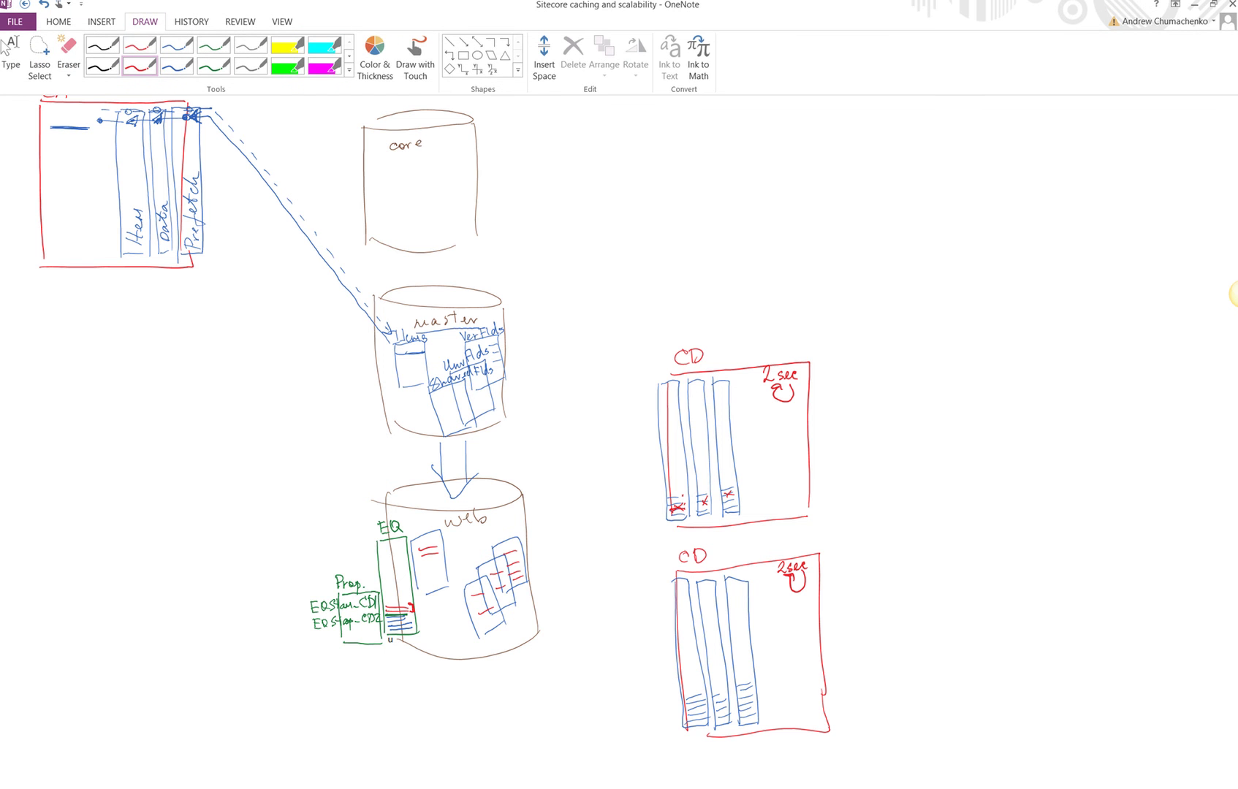
{"action": "left_click", "coordinate": [214, 65]}
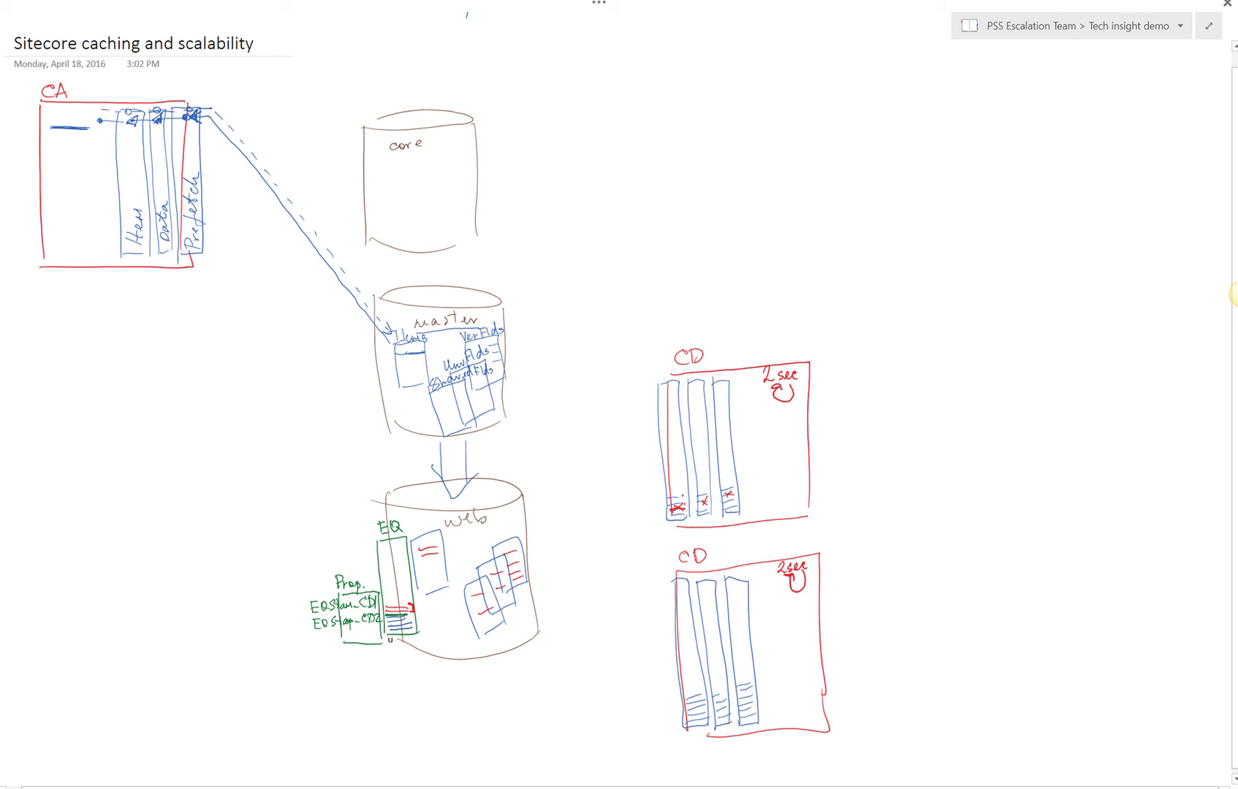
{"action": "left_click_drag", "start_coordinate": [658, 353], "coordinate": [667, 522]}
{"action": "mouse_move", "coordinate": [662, 363]}
{"action": "left_mouse_down"}
{"action": "mouse_move", "coordinate": [680, 374]}
{"action": "mouse_move", "coordinate": [688, 516]}
{"action": "mouse_move", "coordinate": [671, 523]}
{"action": "left_mouse_up"}
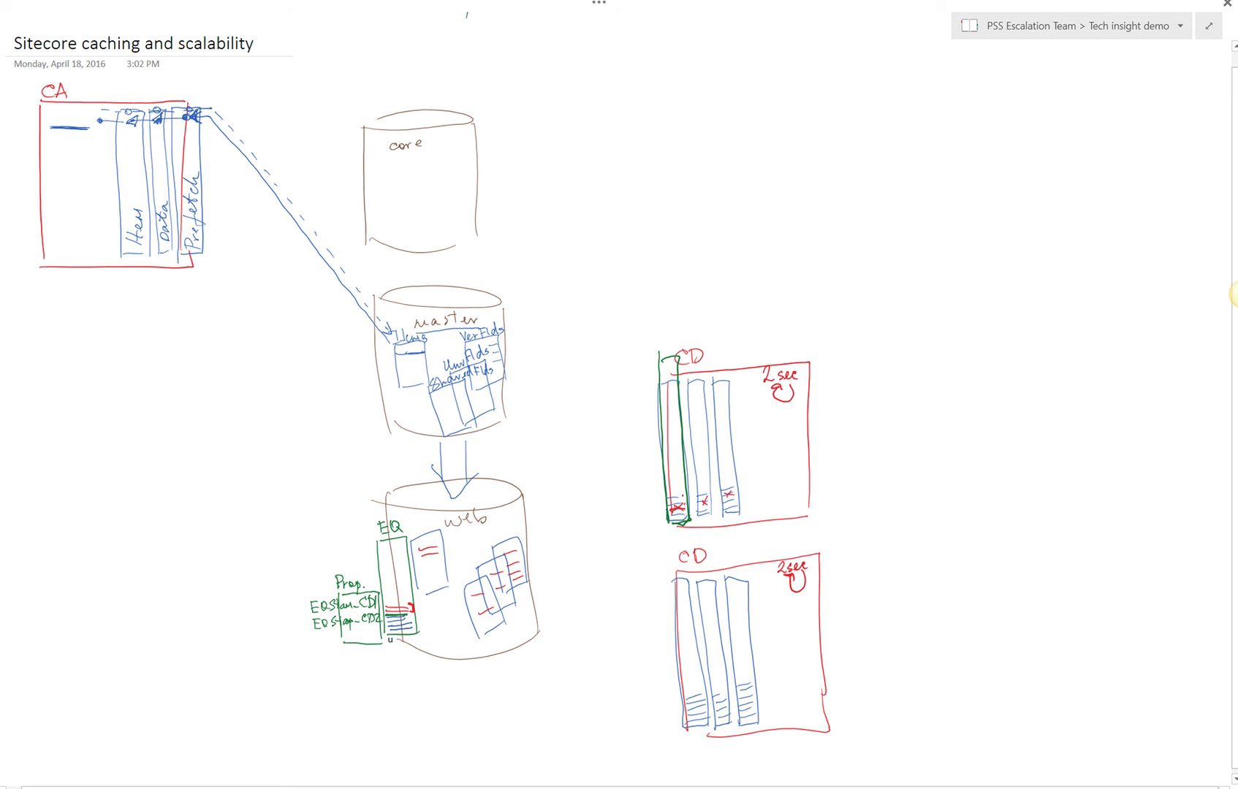
{"action": "mouse_move", "coordinate": [626, 272]}
{"action": "left_mouse_down"}
{"action": "mouse_move", "coordinate": [631, 293]}
{"action": "mouse_move", "coordinate": [643, 281]}
{"action": "left_mouse_up"}
{"action": "mouse_move", "coordinate": [653, 270]}
{"action": "left_mouse_down"}
{"action": "mouse_move", "coordinate": [646, 283]}
{"action": "mouse_move", "coordinate": [680, 255]}
{"action": "mouse_move", "coordinate": [676, 268]}
{"action": "left_mouse_up"}
Outline the upper CD's second and third cache columns in green, arrowing a 500MB label to the middle
{"action": "mouse_move", "coordinate": [693, 433]}
{"action": "left_mouse_down"}
{"action": "mouse_move", "coordinate": [695, 496]}
{"action": "mouse_move", "coordinate": [712, 520]}
{"action": "left_mouse_up"}
{"action": "mouse_move", "coordinate": [691, 437]}
{"action": "left_mouse_down"}
{"action": "mouse_move", "coordinate": [715, 524]}
{"action": "mouse_move", "coordinate": [726, 521]}
{"action": "mouse_move", "coordinate": [734, 434]}
{"action": "mouse_move", "coordinate": [742, 523]}
{"action": "mouse_move", "coordinate": [723, 521]}
{"action": "left_mouse_up"}
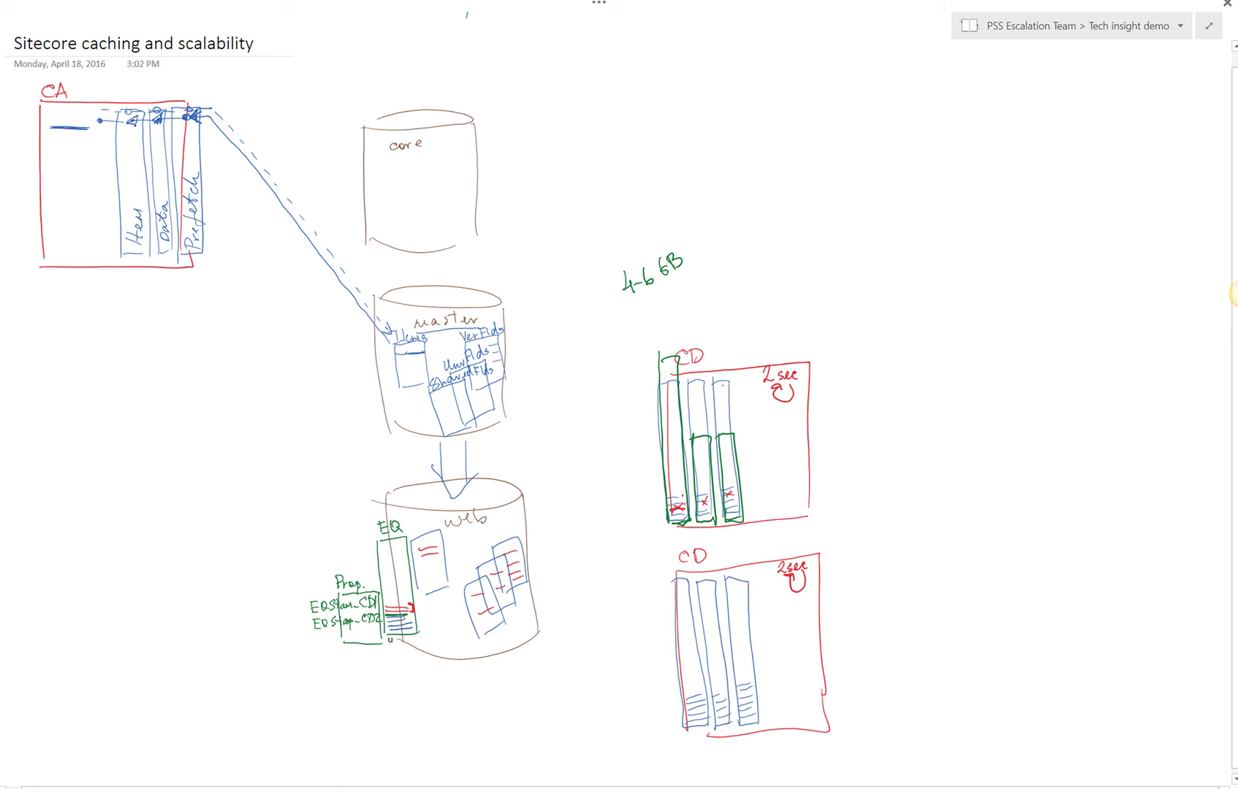
{"action": "mouse_move", "coordinate": [744, 318]}
{"action": "left_mouse_down"}
{"action": "mouse_move", "coordinate": [706, 401]}
{"action": "mouse_move", "coordinate": [717, 397]}
{"action": "left_mouse_up"}
{"action": "mouse_move", "coordinate": [753, 294]}
{"action": "left_mouse_down"}
{"action": "mouse_move", "coordinate": [742, 307]}
{"action": "mouse_move", "coordinate": [795, 259]}
{"action": "mouse_move", "coordinate": [798, 274]}
{"action": "left_mouse_up"}
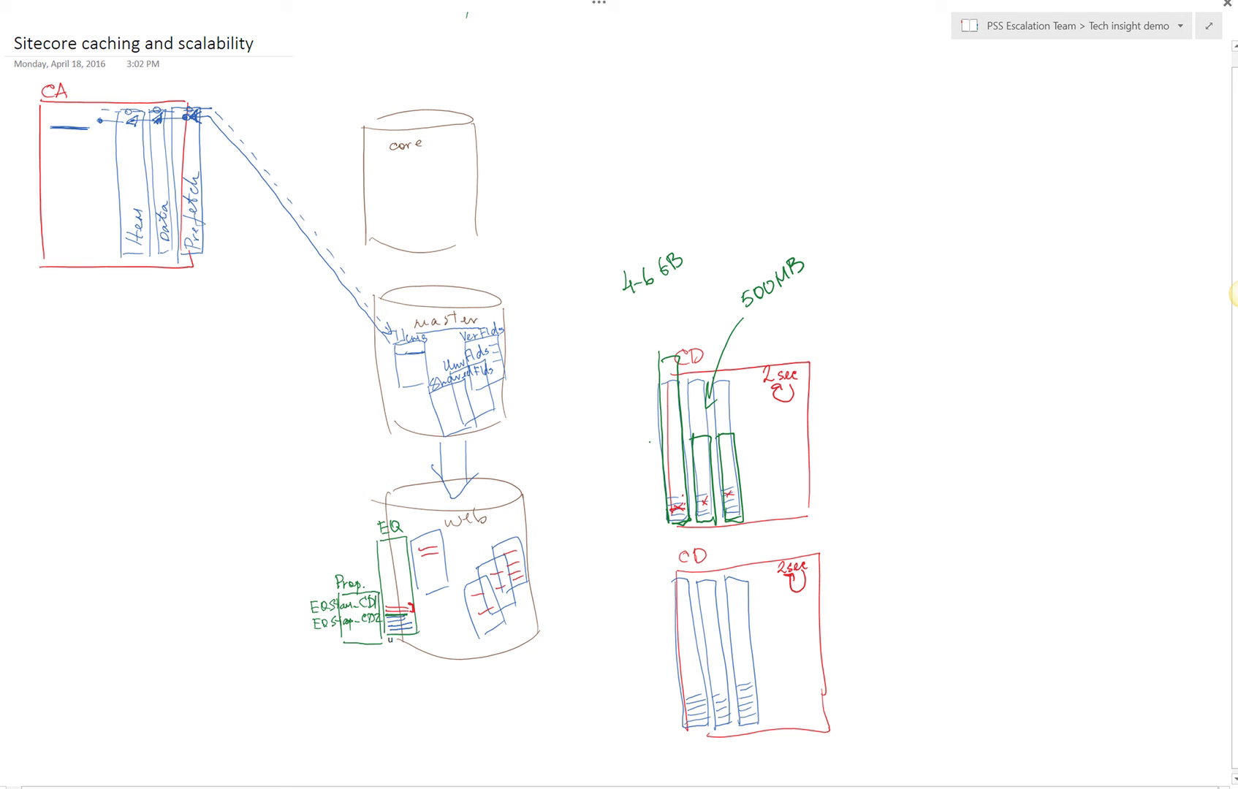
Draw a green arrow leading left out of the upper CD ending in an x
{"action": "left_click_drag", "start_coordinate": [650, 442], "coordinate": [607, 479]}
{"action": "left_click_drag", "start_coordinate": [606, 467], "coordinate": [597, 480]}
{"action": "left_click_drag", "start_coordinate": [698, 474], "coordinate": [707, 477]}
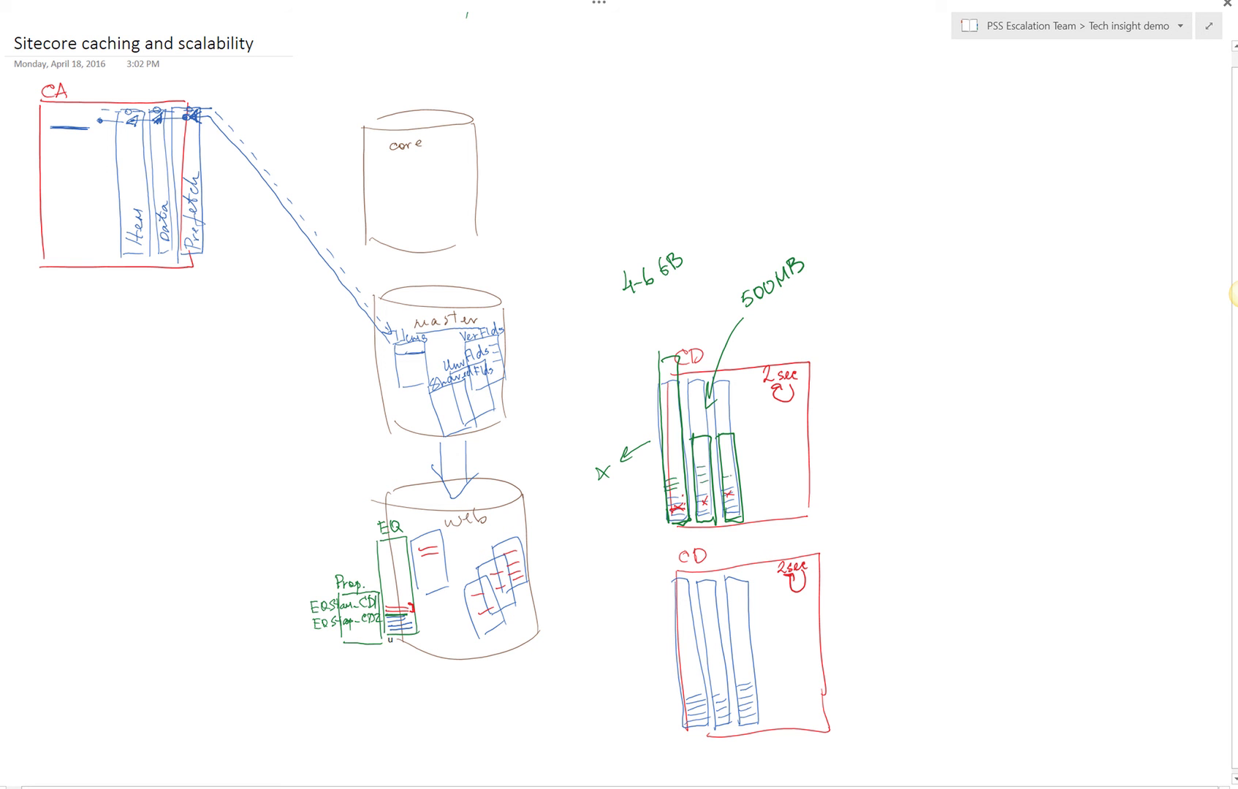